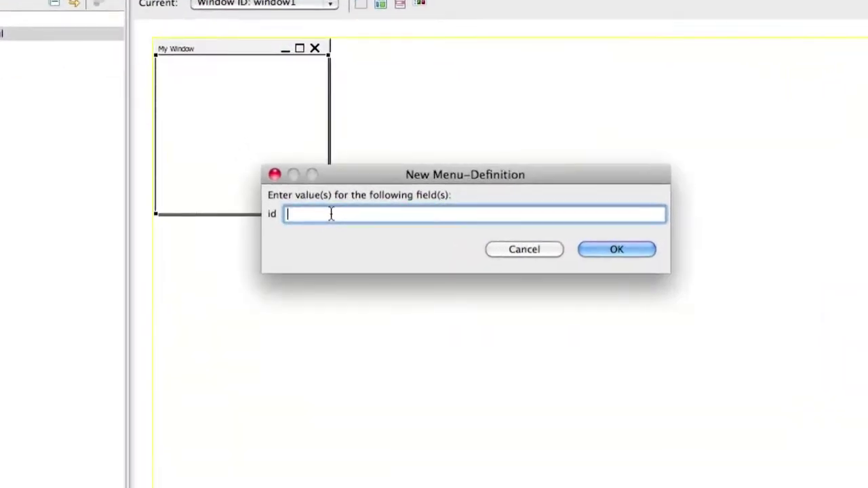
Step: Create a new menu definition with the id menuDef1
type("menuDef1")
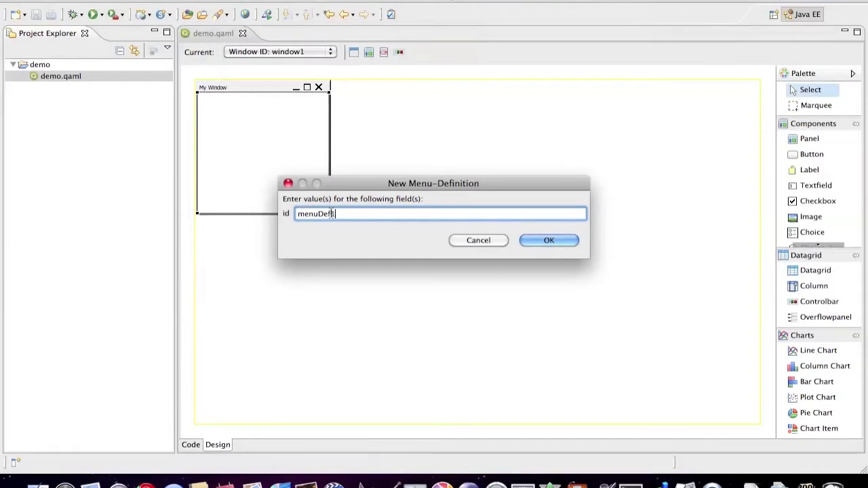
left_click(525, 241)
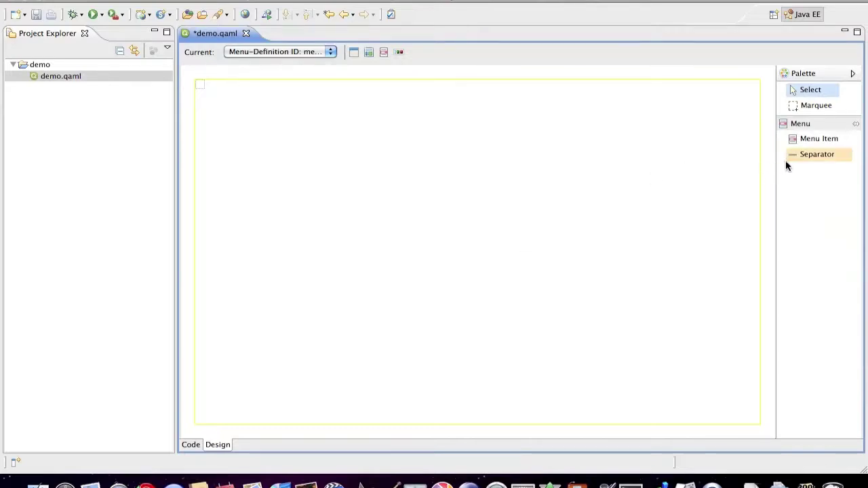
Step: Add a menu item with the id menuItemFile to the empty menu definition and label it File
left_click(801, 144)
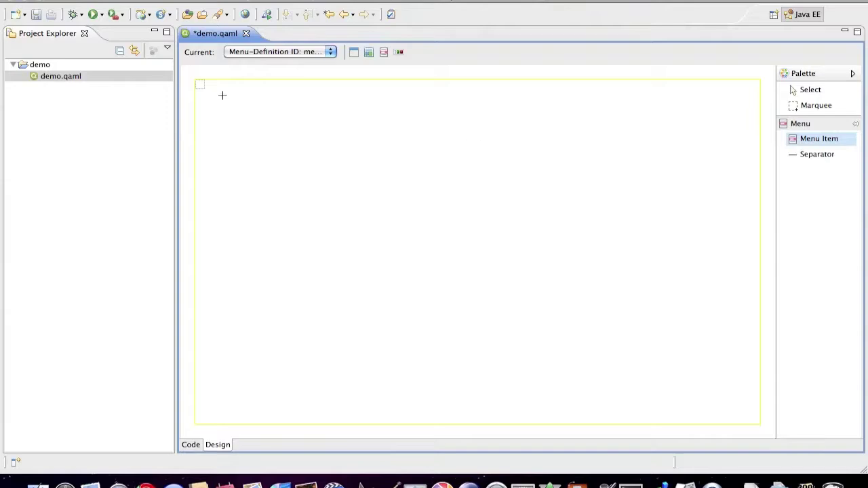
left_click(200, 87)
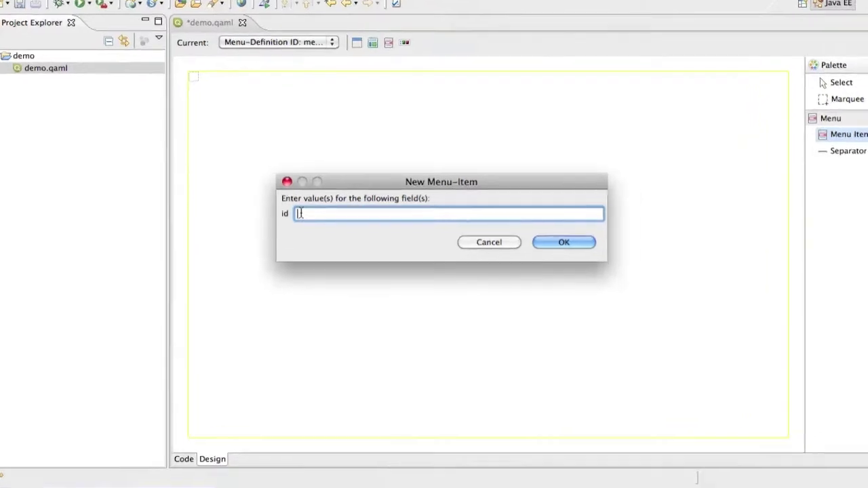
type("menuIte")
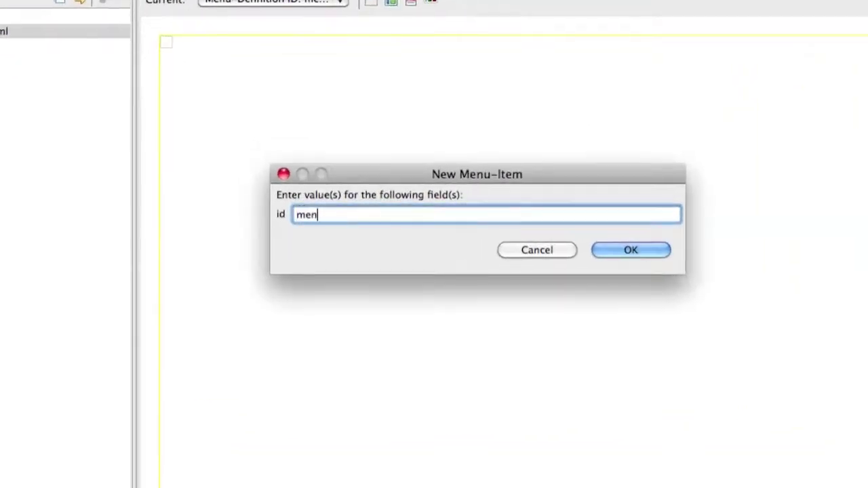
type("mFile")
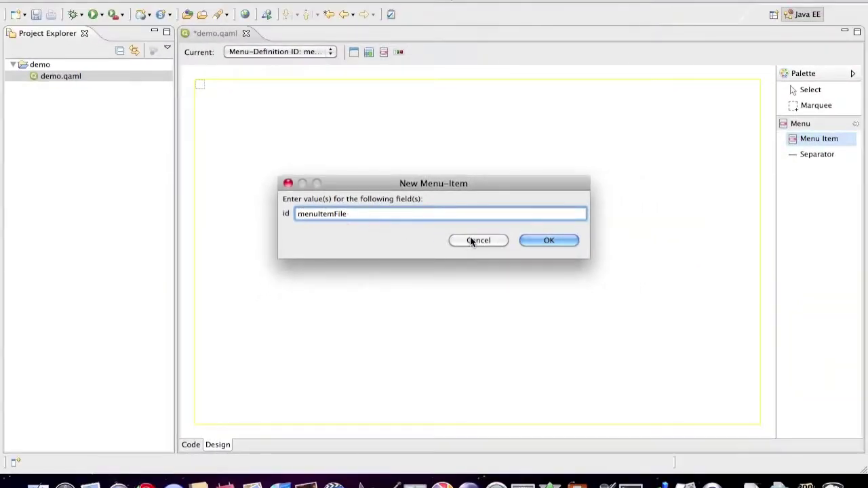
left_click(531, 242)
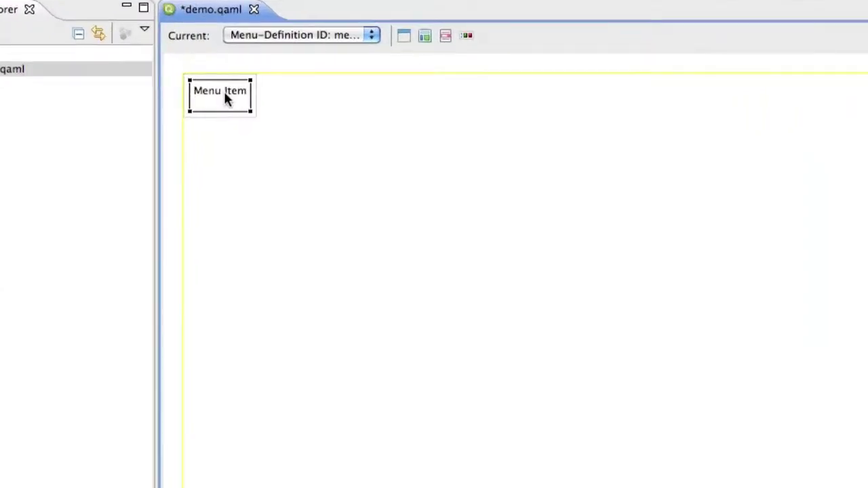
left_click(226, 98)
type("File")
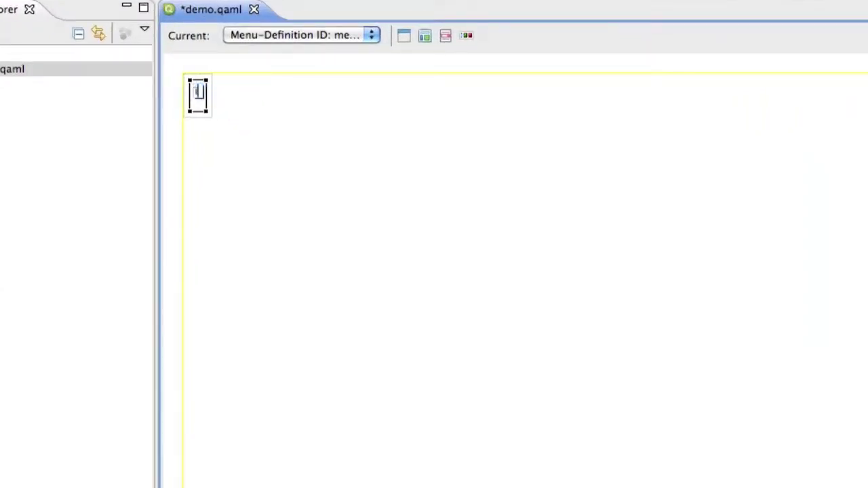
key("Return")
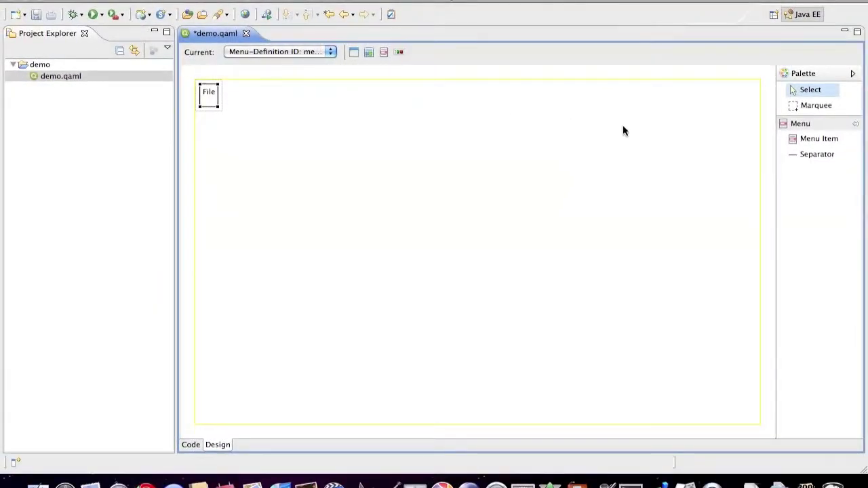
Step: Add a second top-level menu item beside File with the id menuItemEdit and label it Edit
left_click(800, 139)
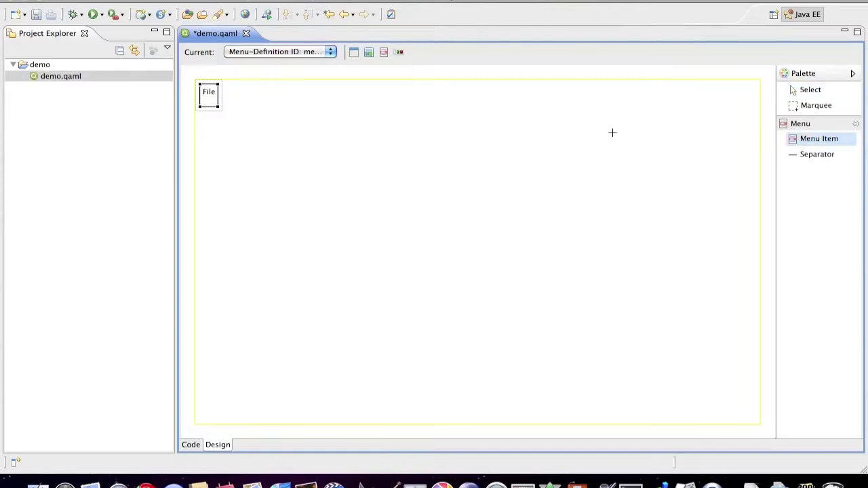
left_click(223, 103)
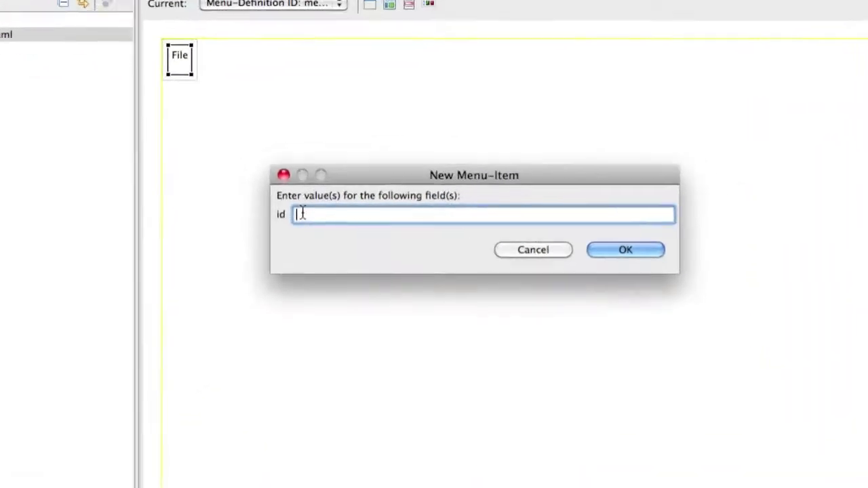
type("menuItemEdit")
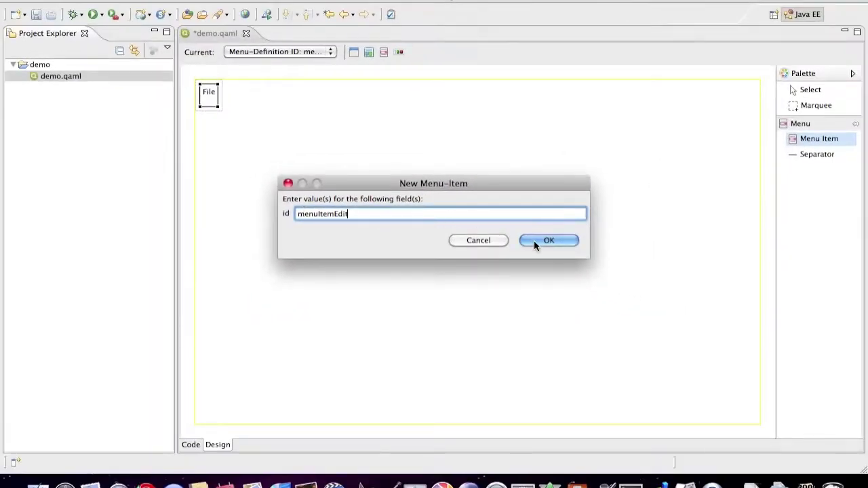
left_click(536, 243)
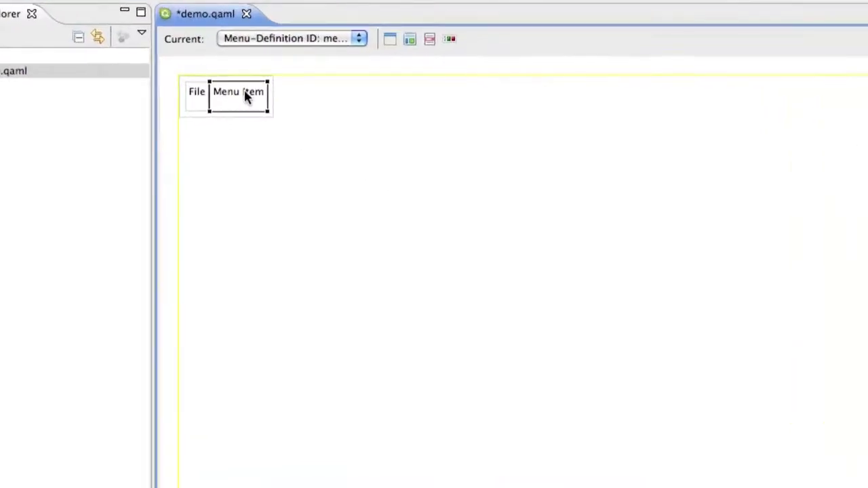
double_click(245, 95)
type("Edit")
key("Return")
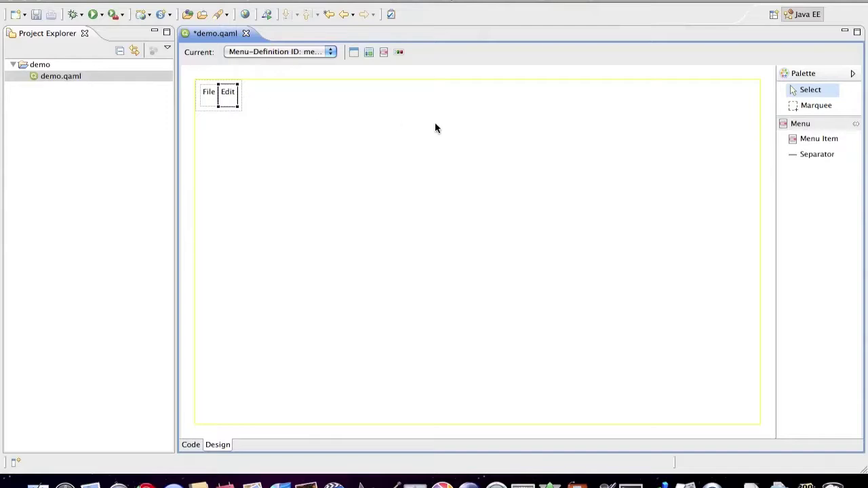
Step: Add a menu item inside the File menu with the id menuItemNew and label it New
left_click(788, 142)
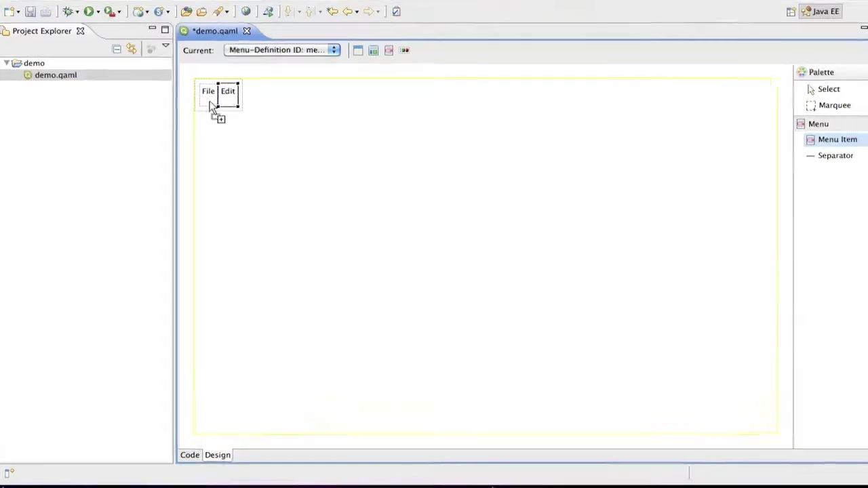
left_click(215, 108)
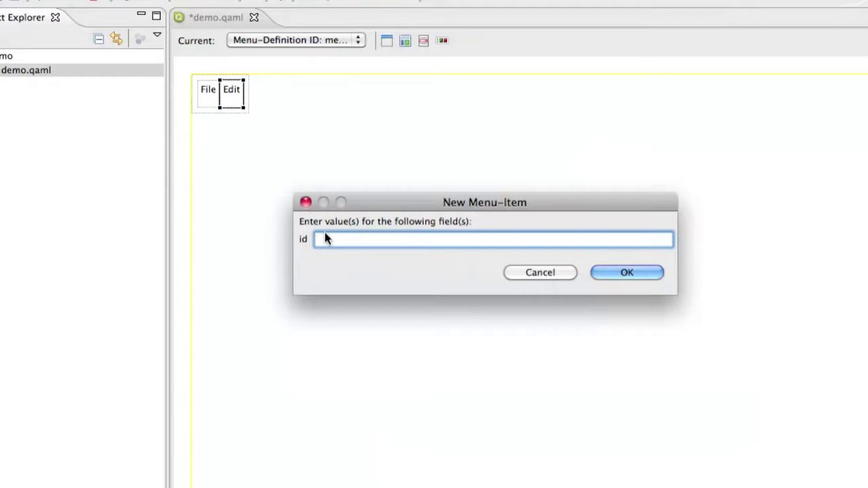
type("menuItemNew")
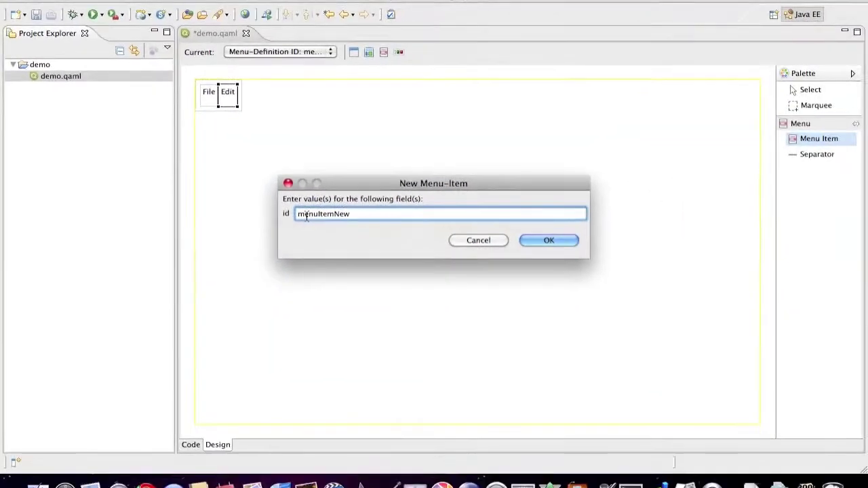
left_click(525, 243)
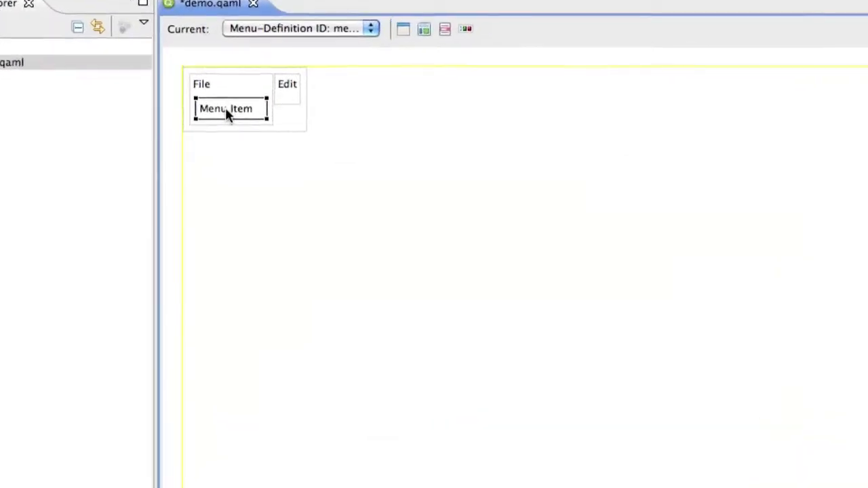
double_click(226, 112)
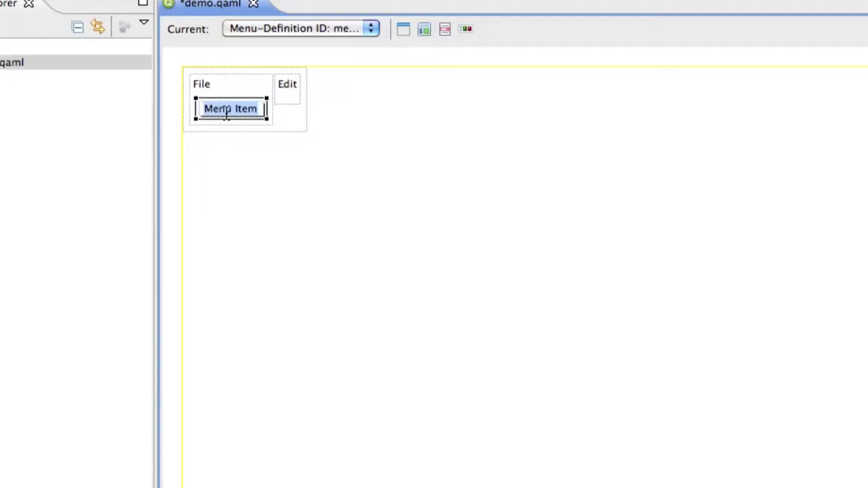
type("New")
key("Return")
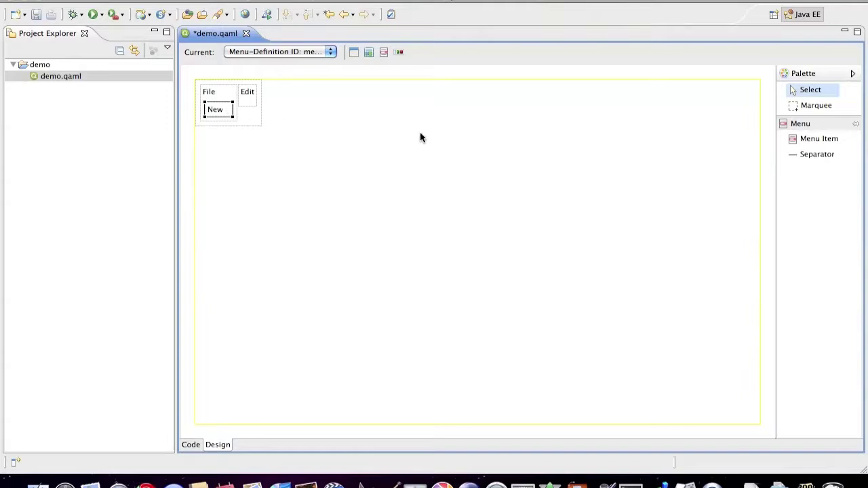
Step: Add a submenu item inside New with the id menuItemNewProject and label it Project
left_click(802, 137)
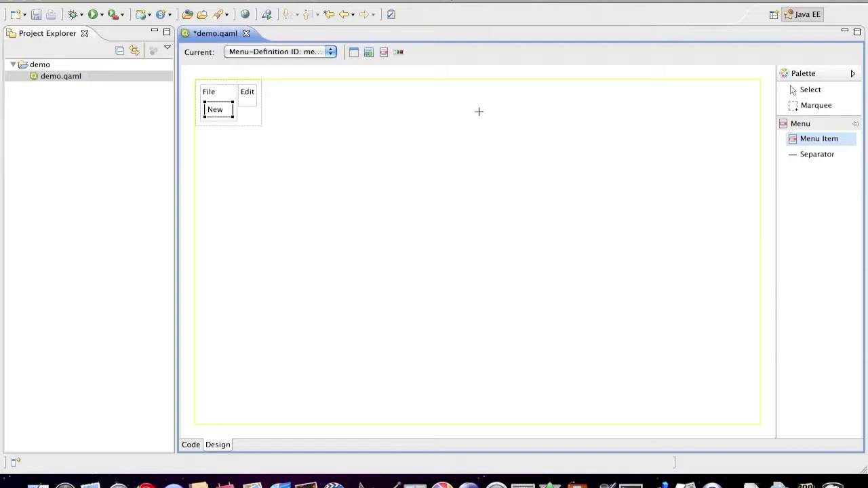
left_click(230, 114)
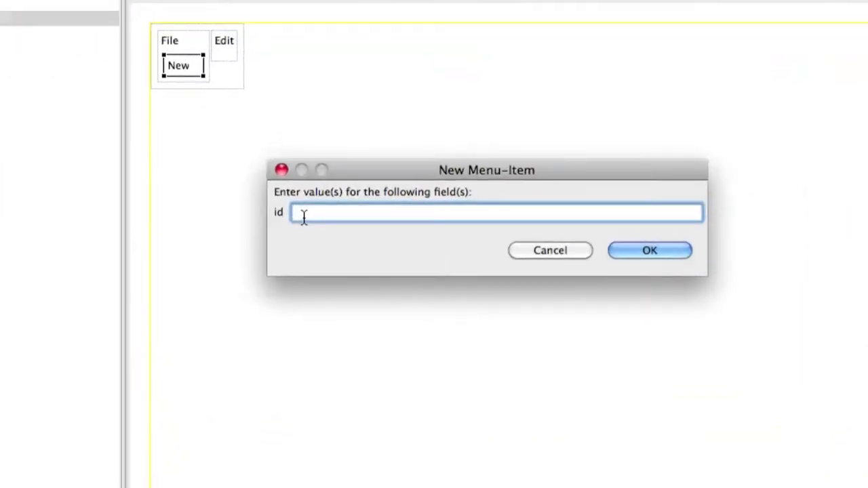
type("menuItemNew")
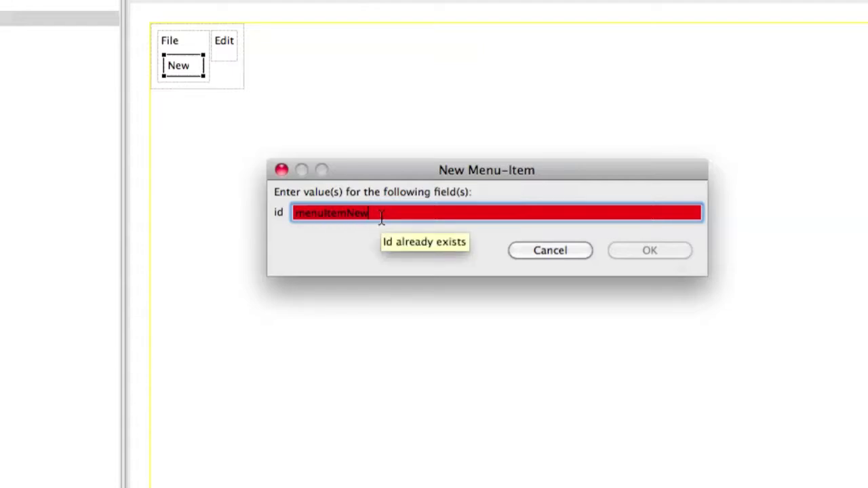
type("Project")
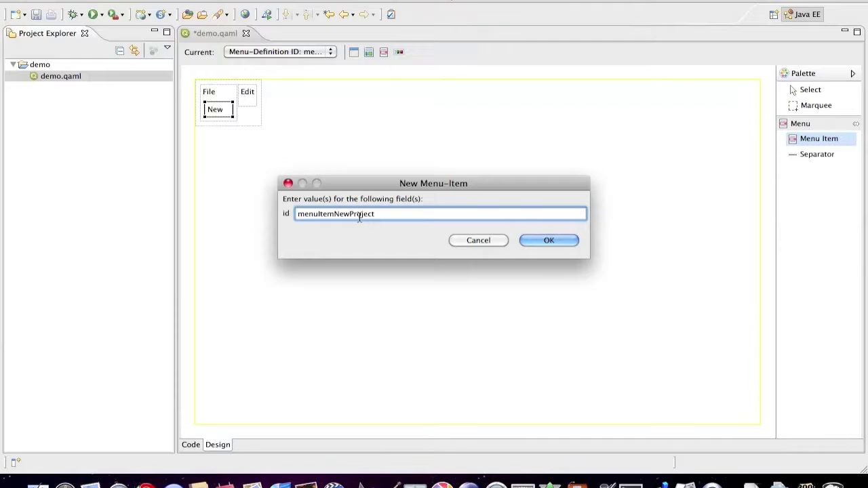
left_click(529, 241)
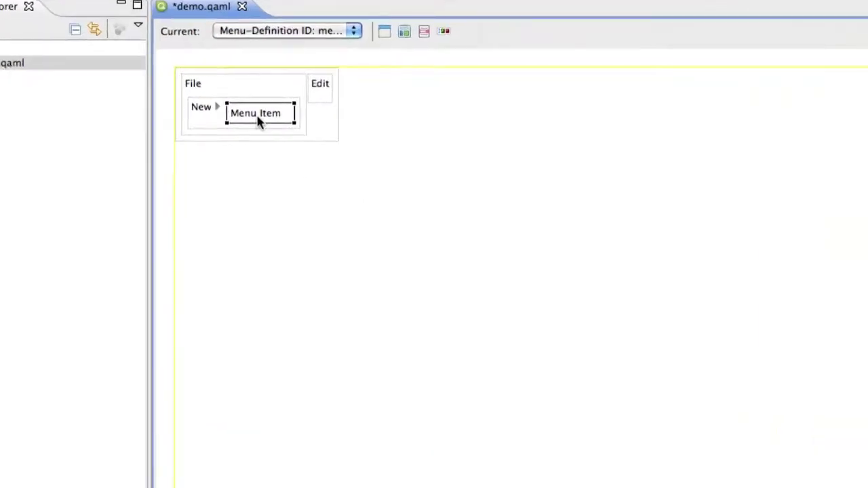
double_click(257, 115)
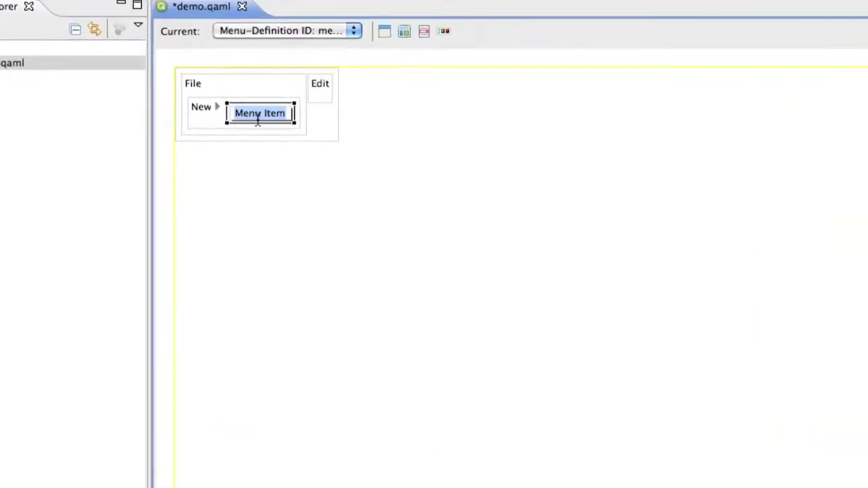
type("Project")
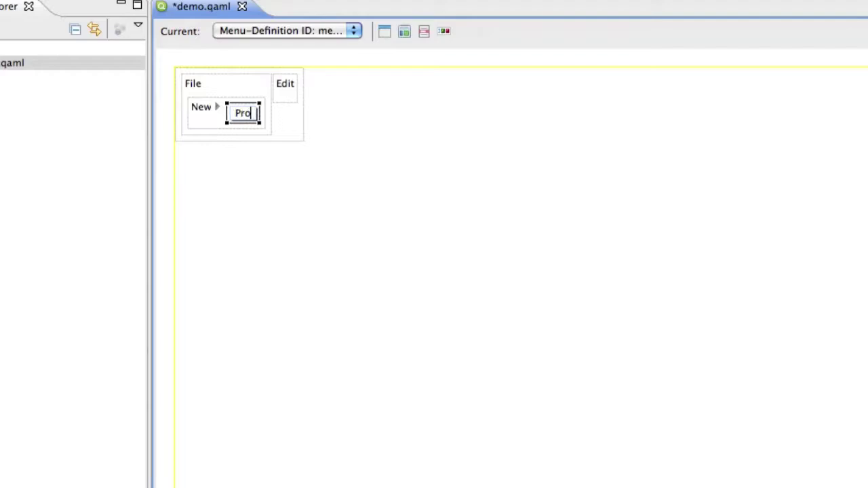
key("Return")
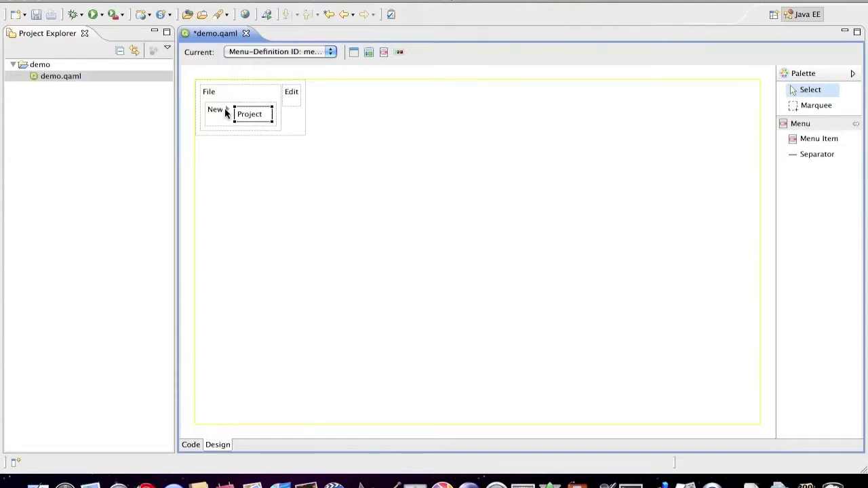
Step: Collapse the submenu of the New item and expand it again
left_click(227, 113)
left_click(227, 112)
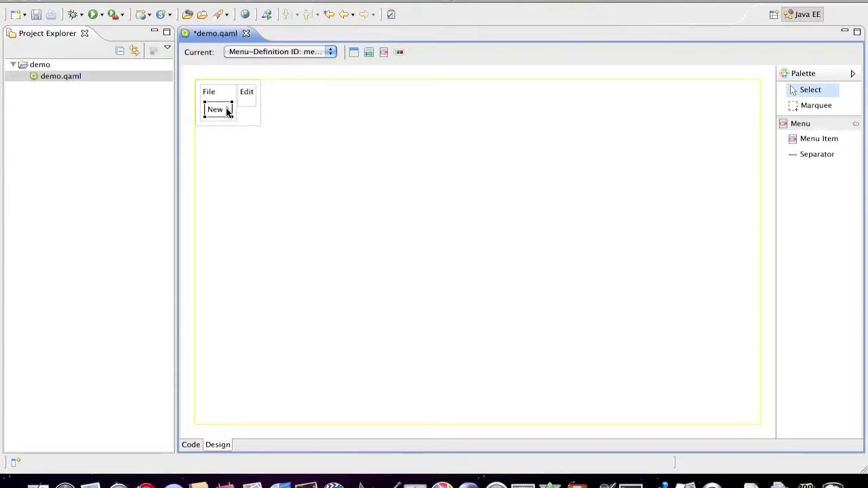
left_click(227, 113)
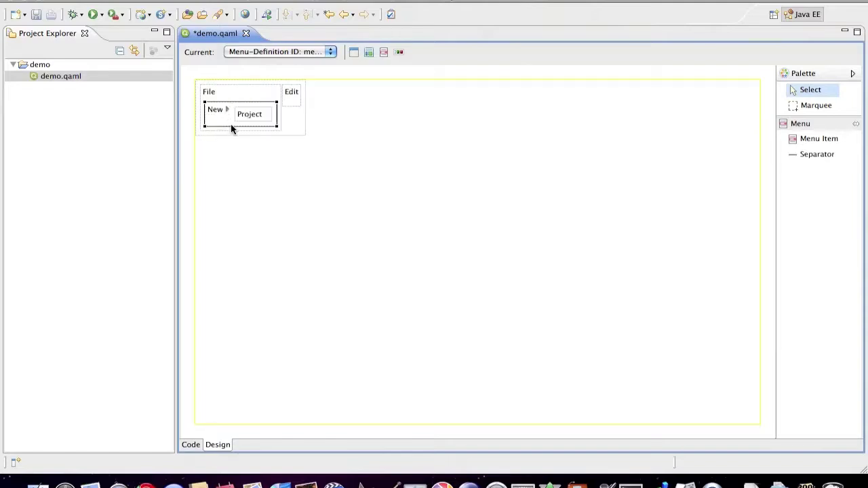
Step: Save demo.qaml and switch the design editor from the menu definition to window1
left_click(36, 19)
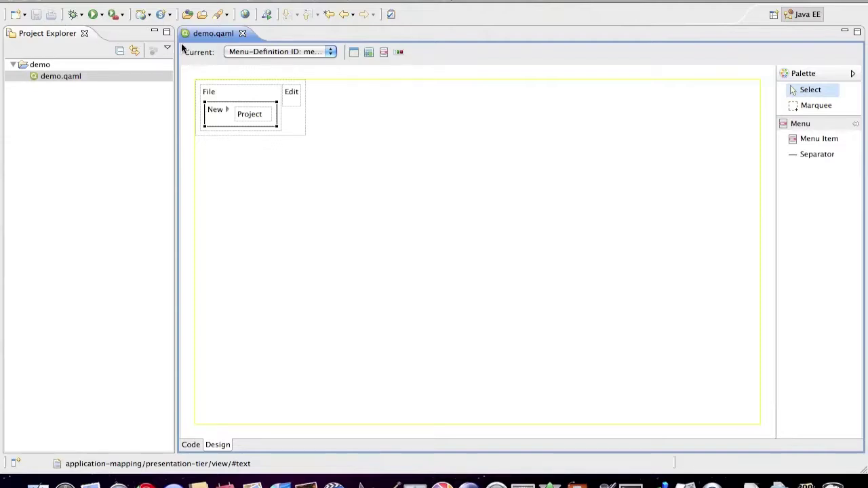
left_click(328, 51)
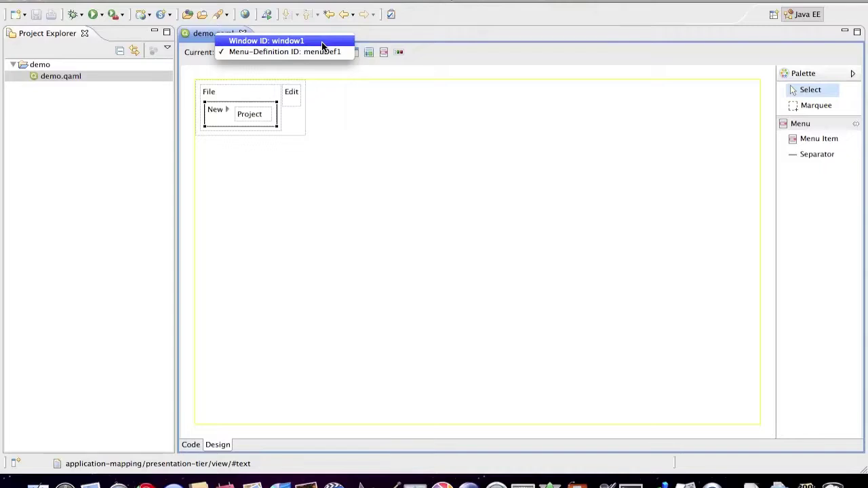
left_click(323, 42)
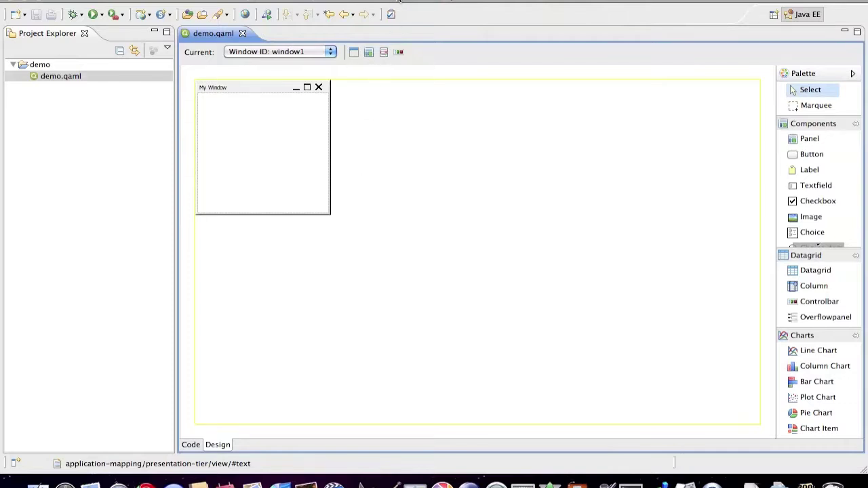
Step: Open the dialog listing all available workbench views
left_click(394, 0)
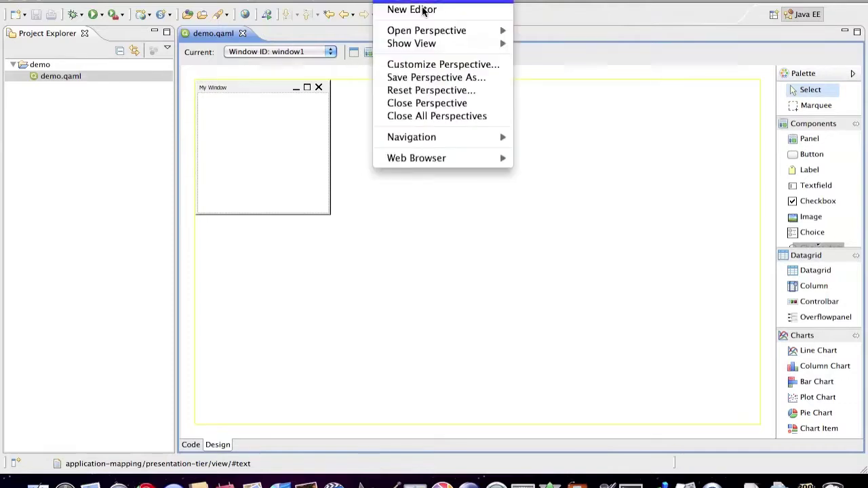
mouse_move(445, 45)
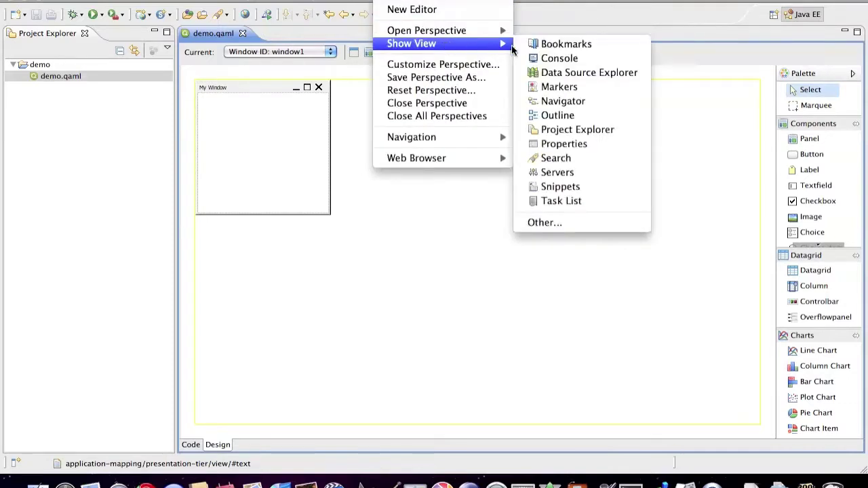
key("Down")
key("Down")
key("Down")
key("Down")
key("Down")
key("Down")
key("Down")
key("Down")
key("Down")
key("Down")
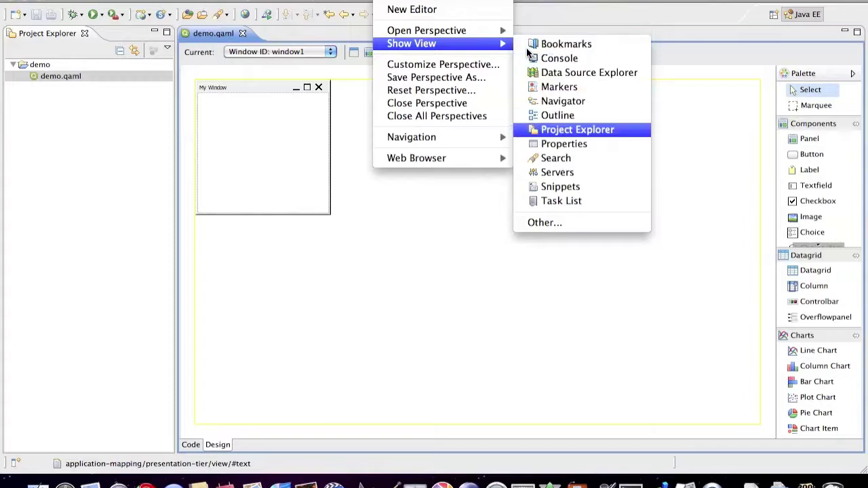
key("Return")
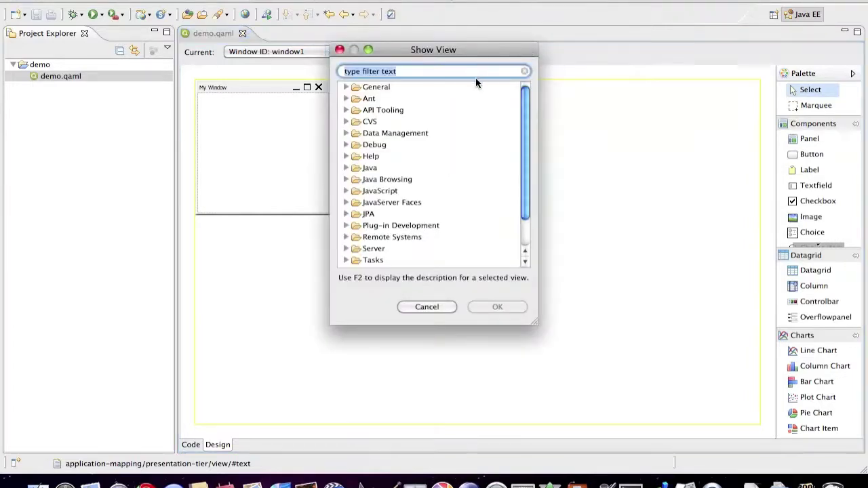
Step: Filter the view list for "properties" and open the Properties view from the General category
left_click(441, 71)
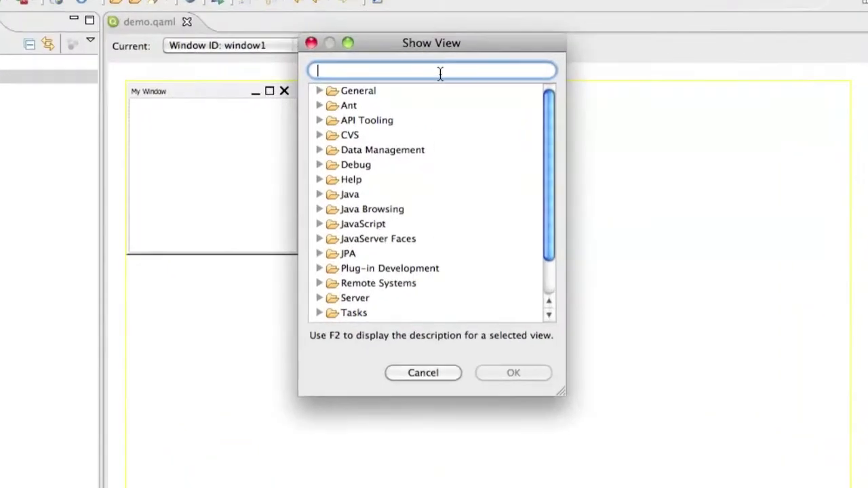
type("prop")
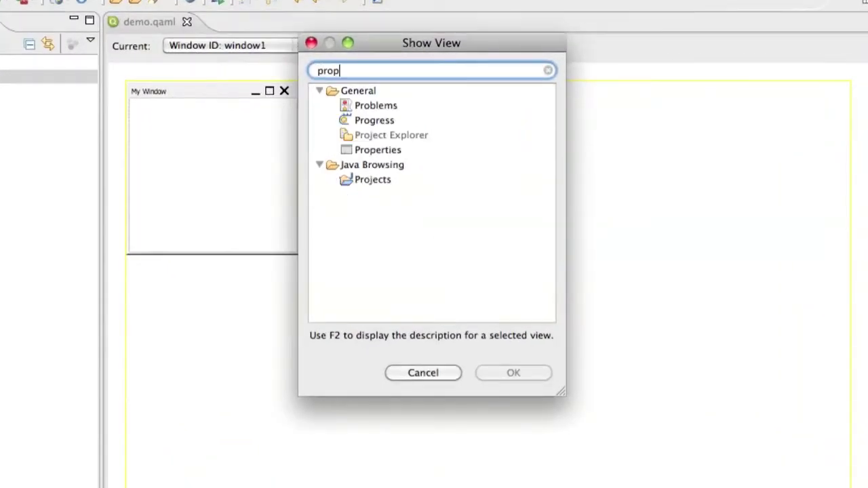
type("erties")
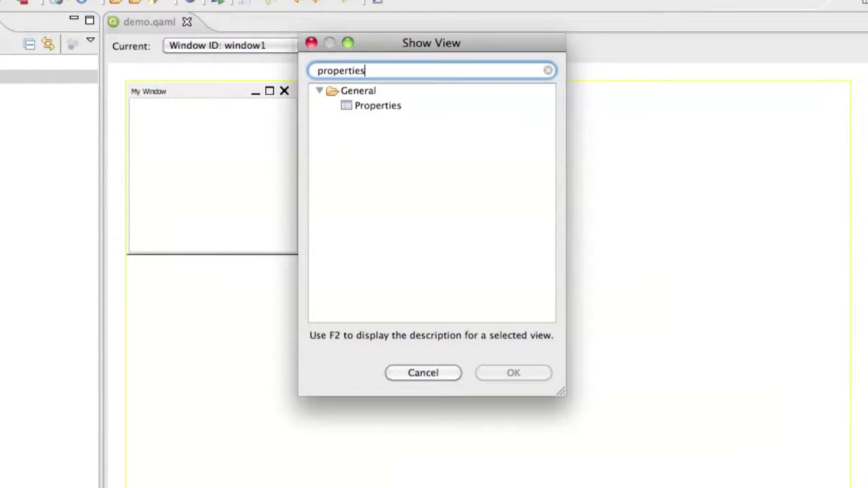
left_click(390, 107)
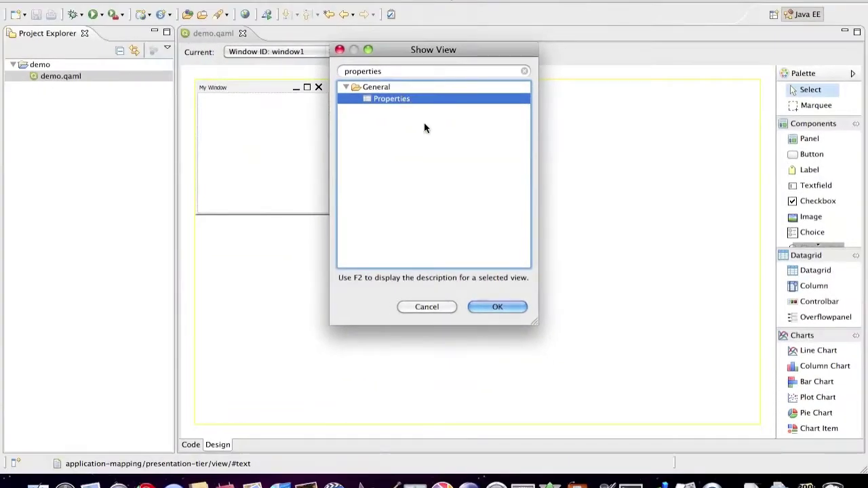
left_click(498, 308)
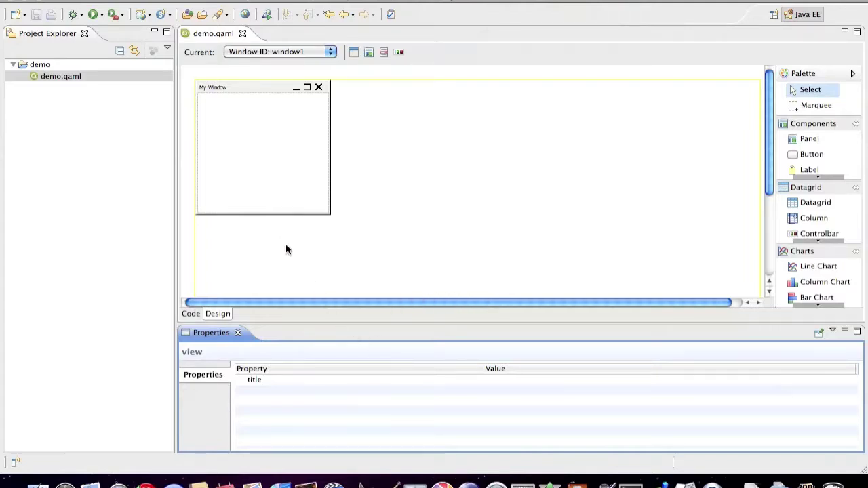
Step: Set the menu property of window1's root panel to menuDef1 and save demo.qaml
left_click(250, 160)
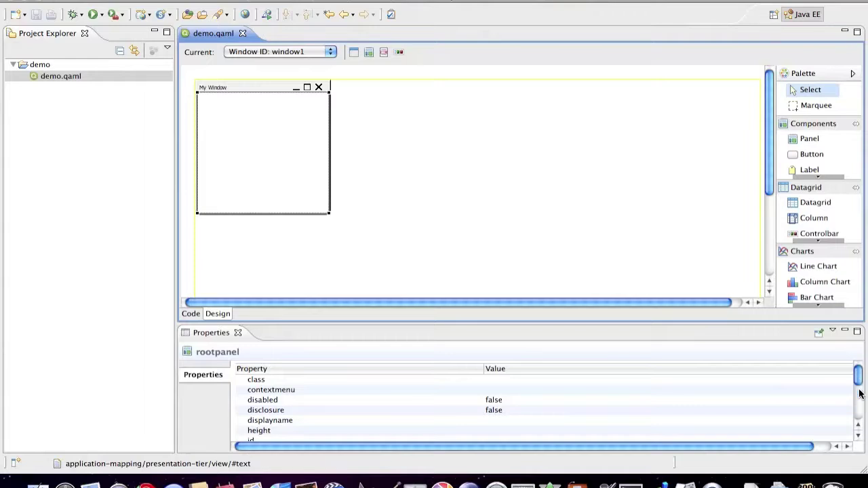
left_click(859, 436)
left_click(858, 436)
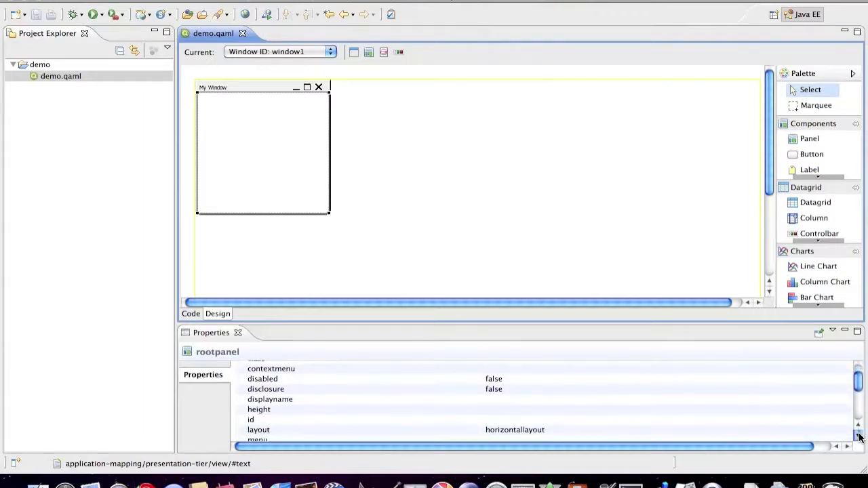
left_click(859, 436)
left_click(859, 436)
left_click(858, 436)
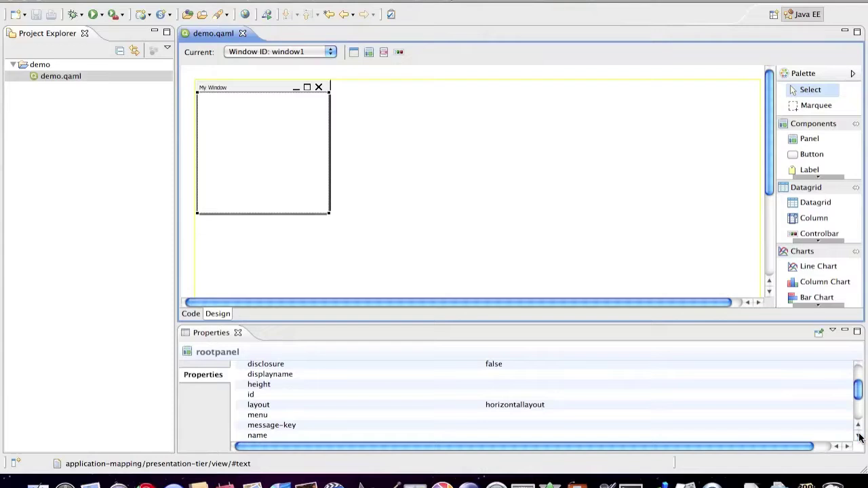
left_click(298, 415)
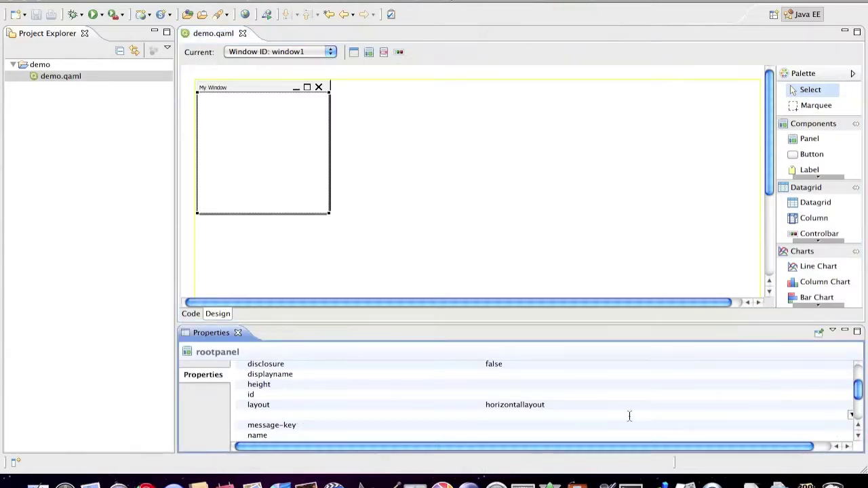
left_click(851, 415)
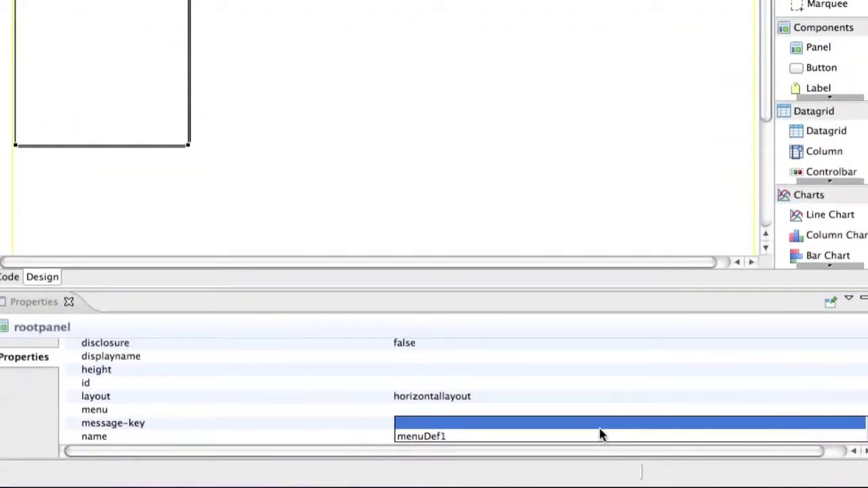
left_click(429, 438)
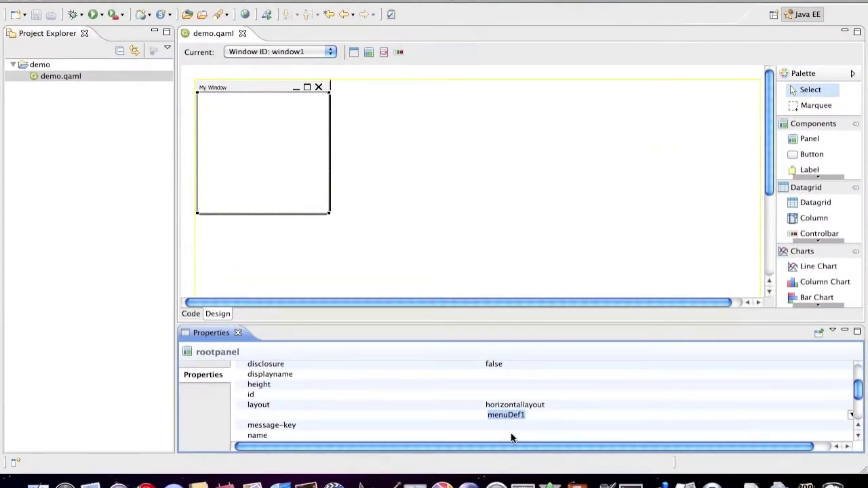
left_click(502, 396)
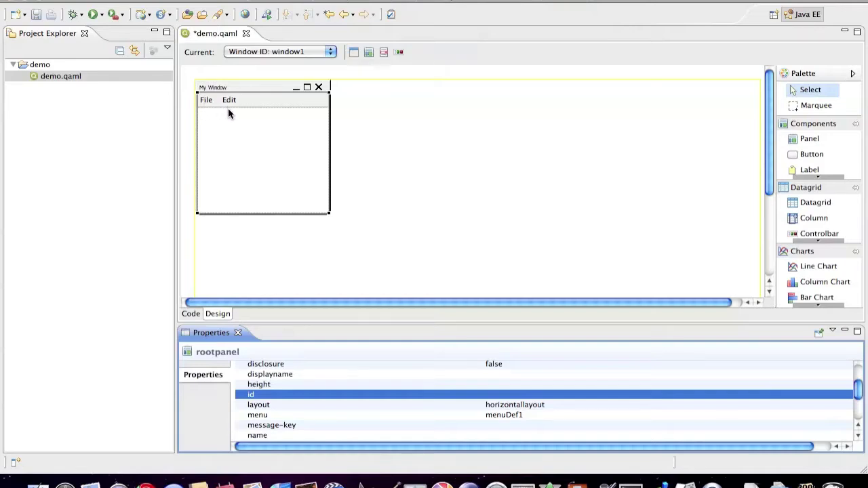
left_click(37, 14)
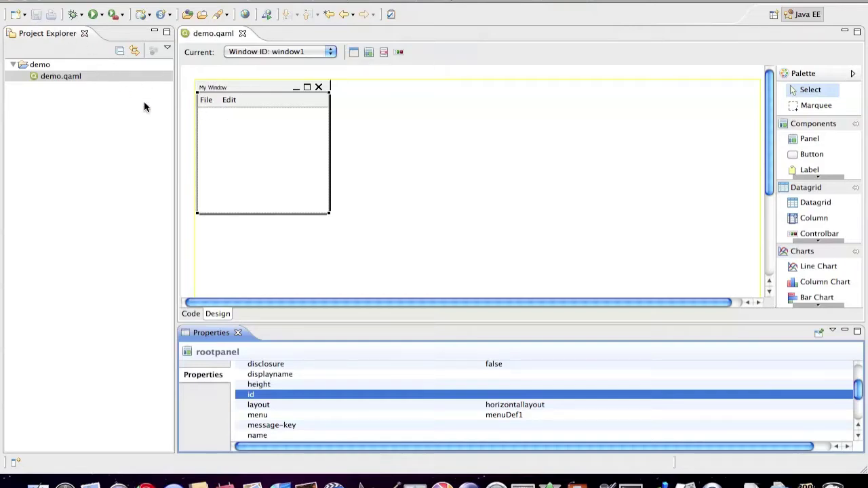